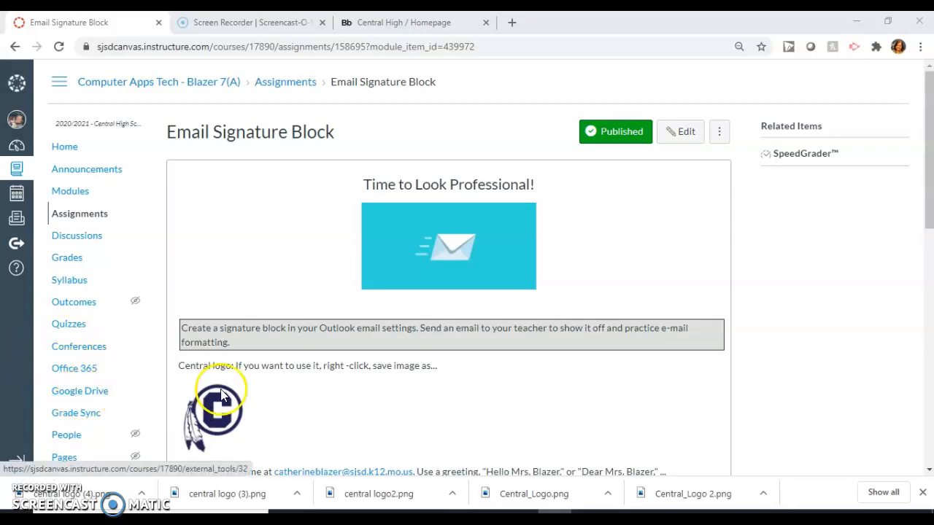
Begin saving the Central logo image to the Desktop, check the existing central logo 1 file, then cancel.
right_click(220, 401)
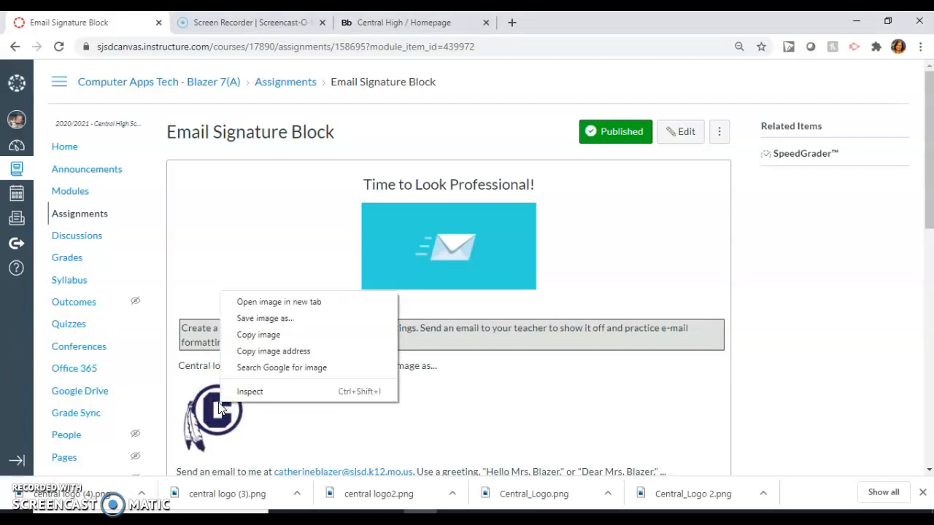
click(246, 326)
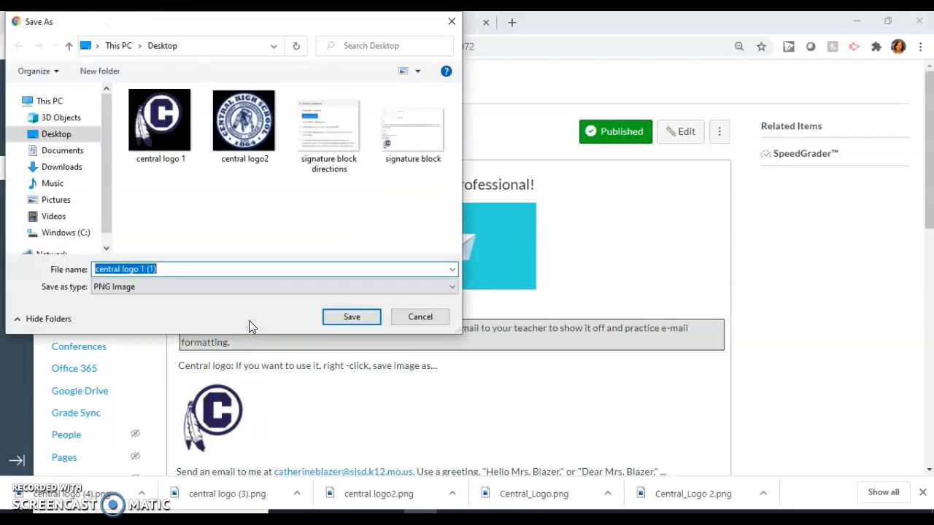
click(86, 137)
click(150, 123)
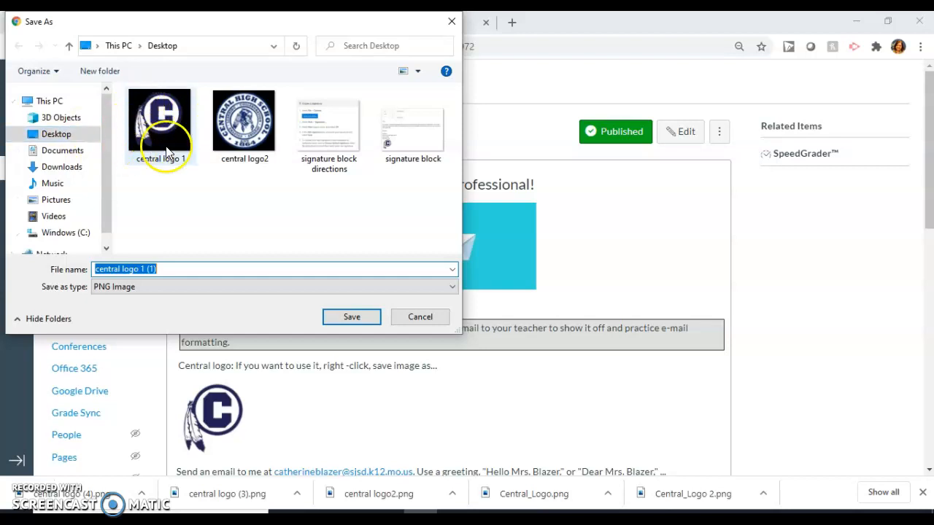
click(348, 325)
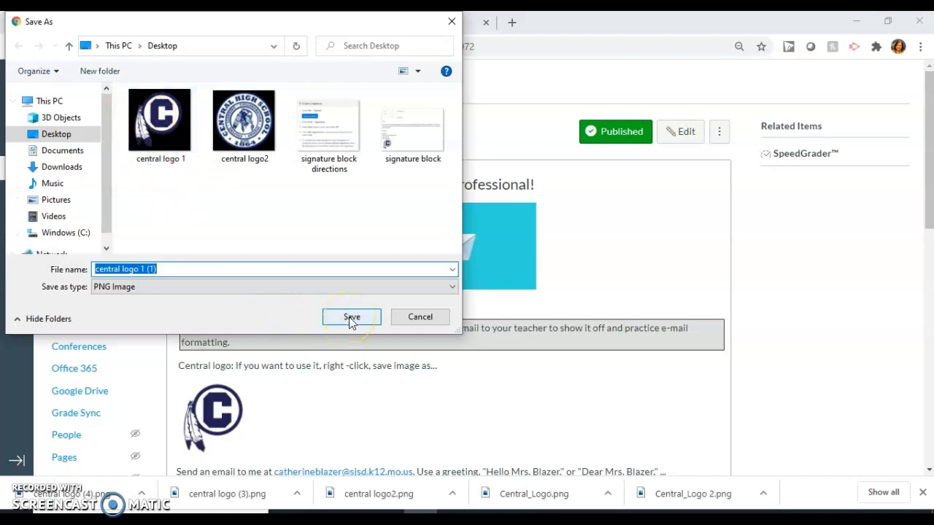
click(429, 320)
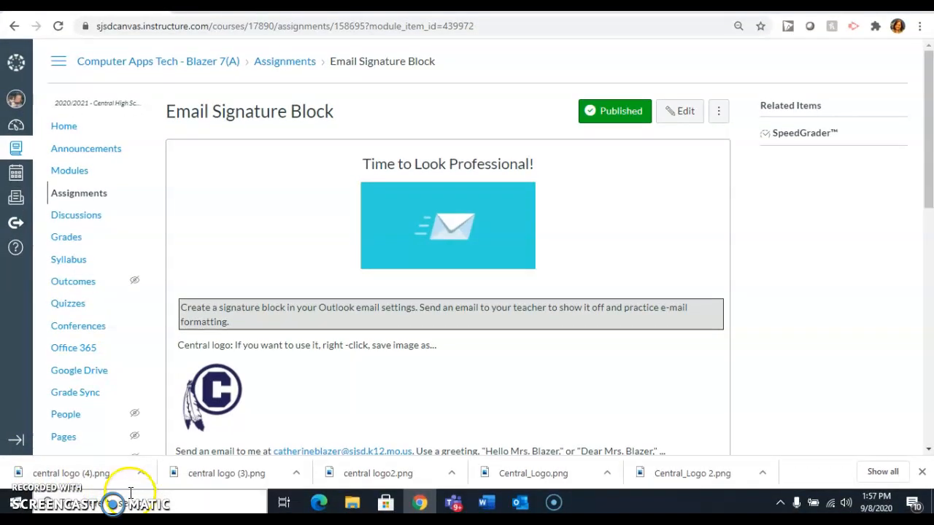
Search Windows for 'out' and launch Outlook from the best-match result.
click(158, 493)
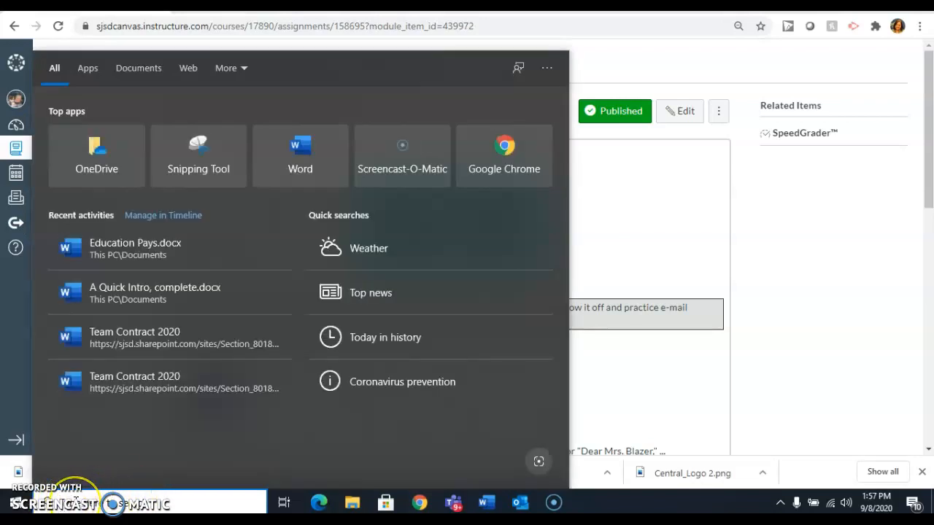
text(out)
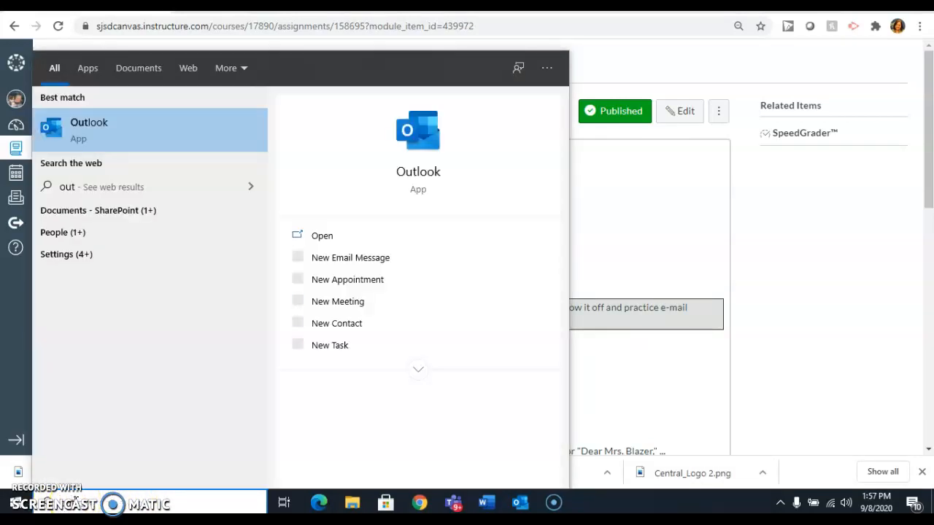
click(73, 494)
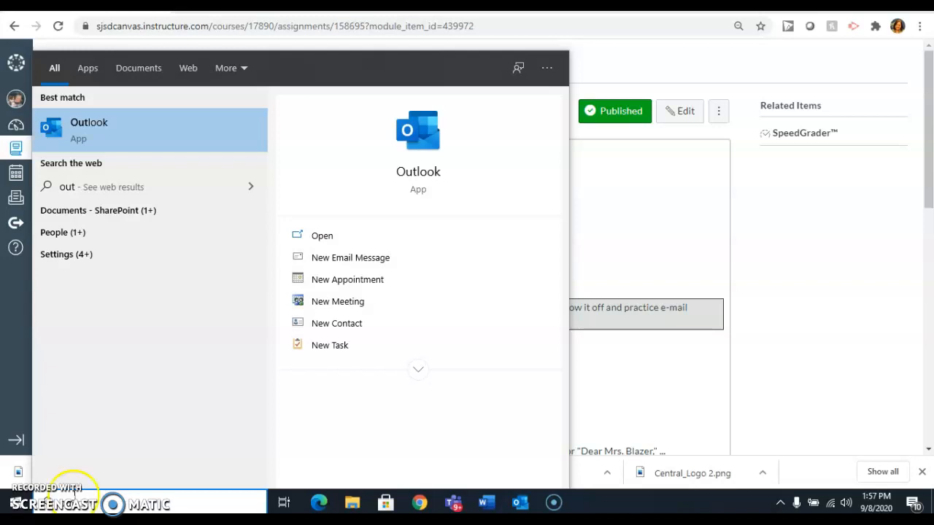
click(90, 124)
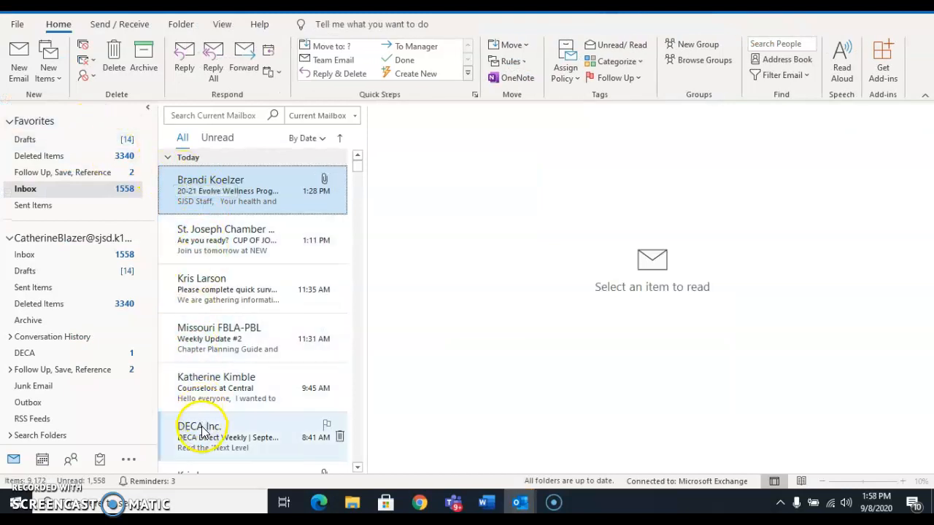
View the existing signature under File > Options > Mail > Signatures, then cancel both dialogs unchanged.
click(18, 25)
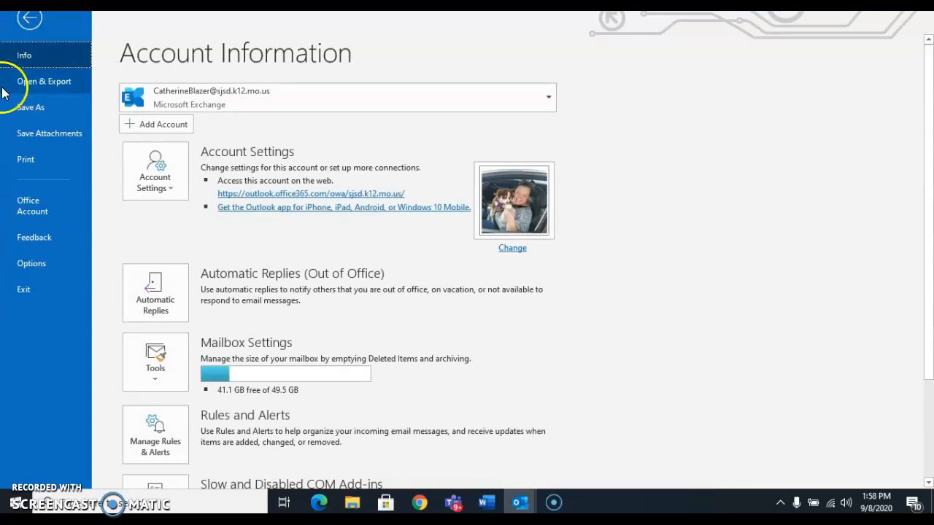
click(39, 265)
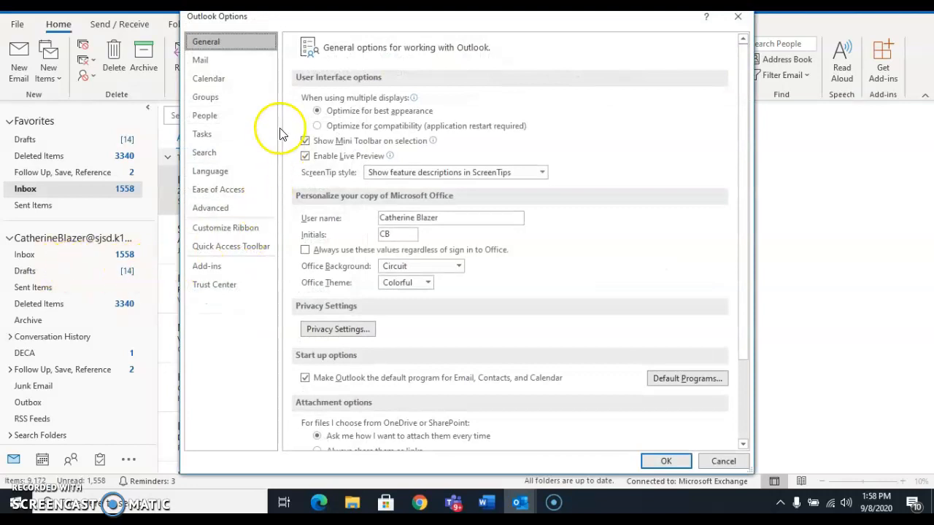
click(261, 60)
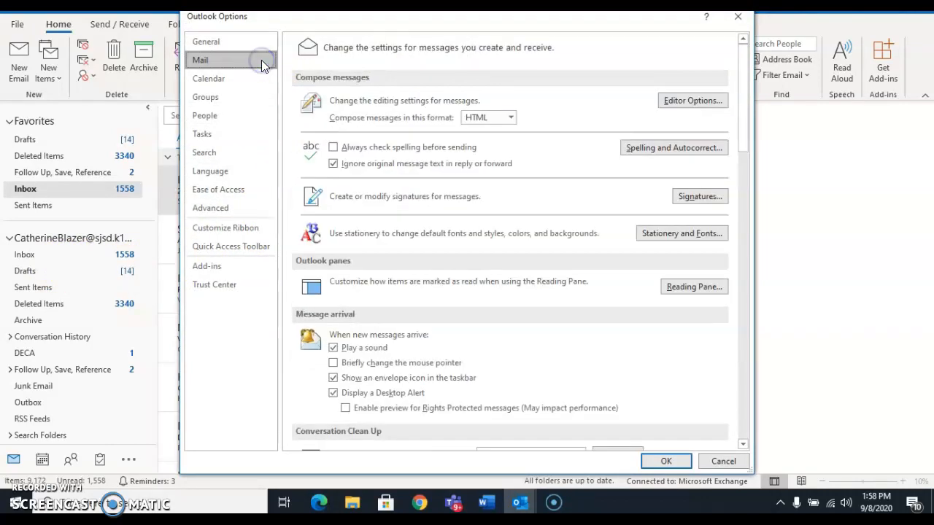
click(699, 198)
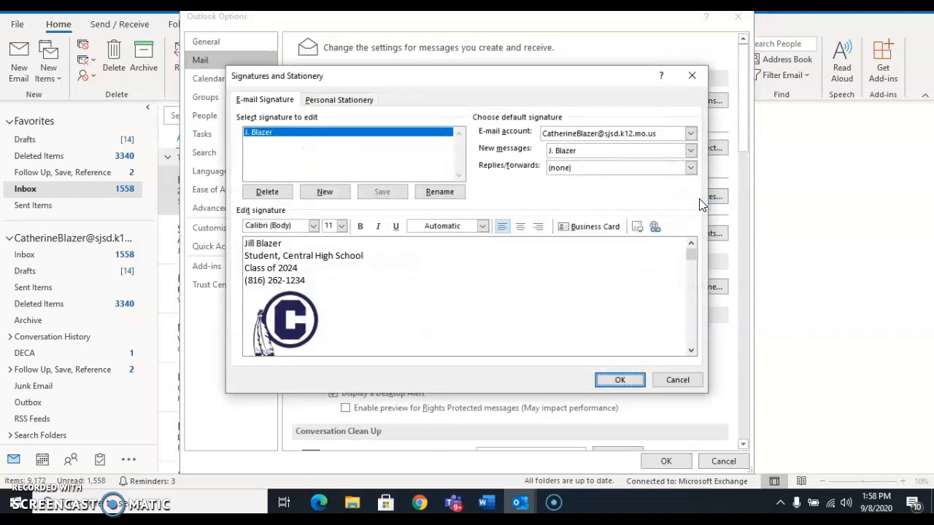
click(675, 379)
click(724, 462)
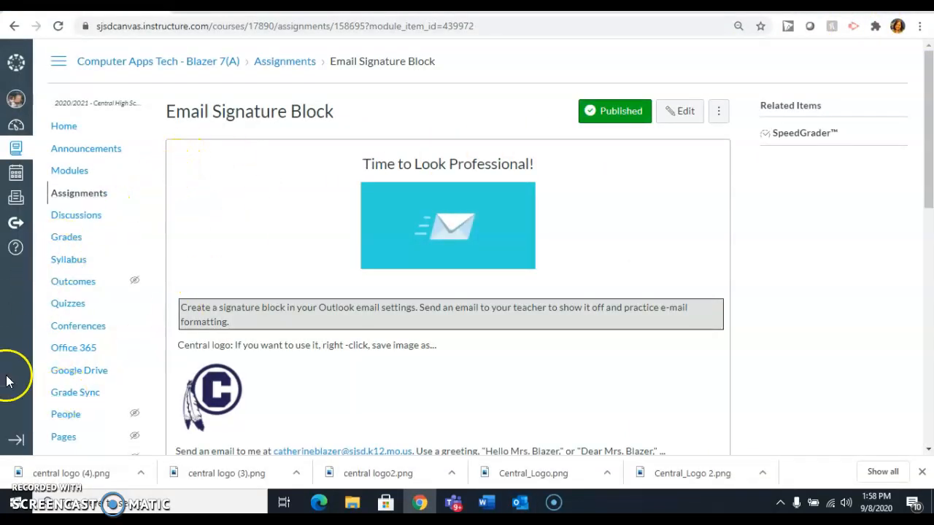
Search Windows for 'out' and launch Outlook again from the results.
click(90, 497)
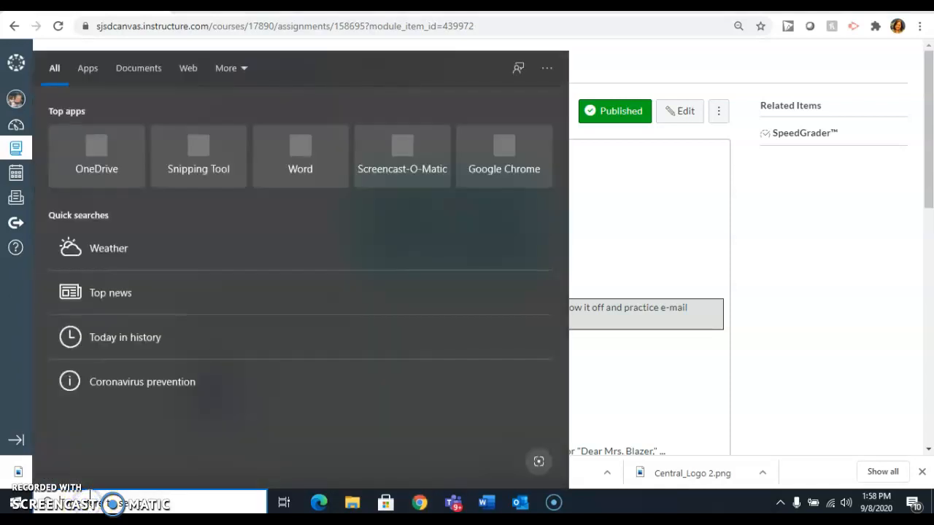
text(out)
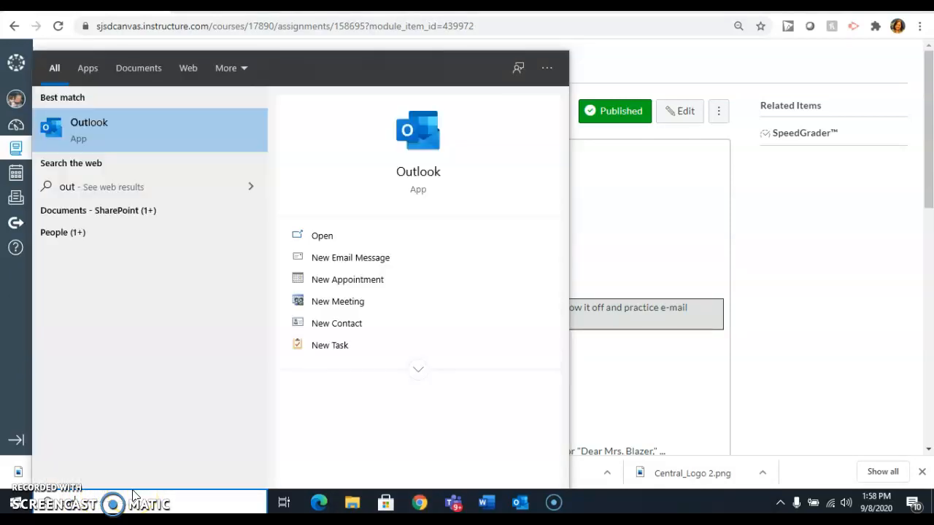
click(92, 125)
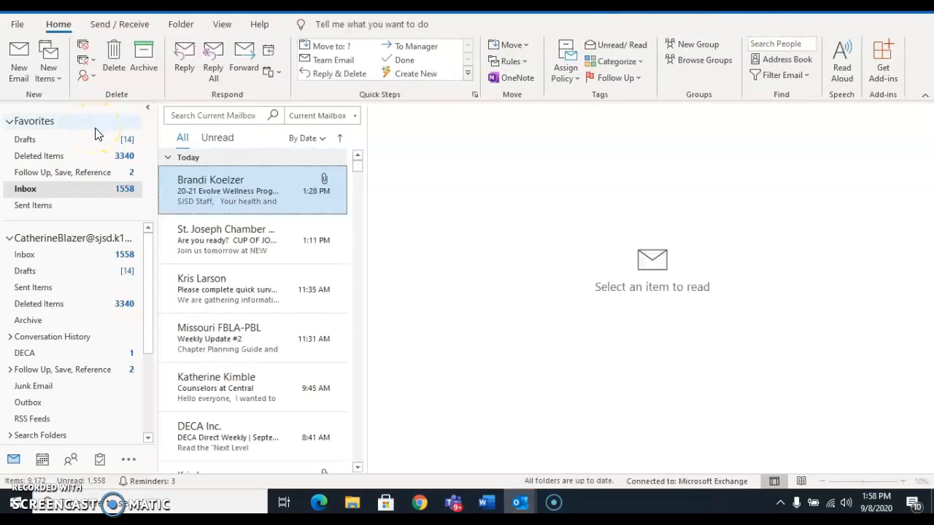
In File > Options > Mail > Signatures, delete the existing signature and confirm the deletion.
click(17, 24)
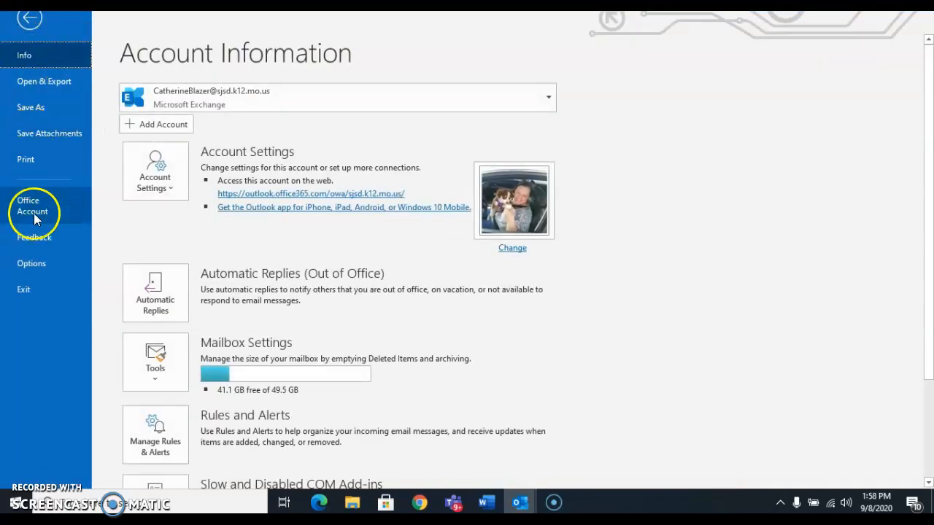
click(38, 267)
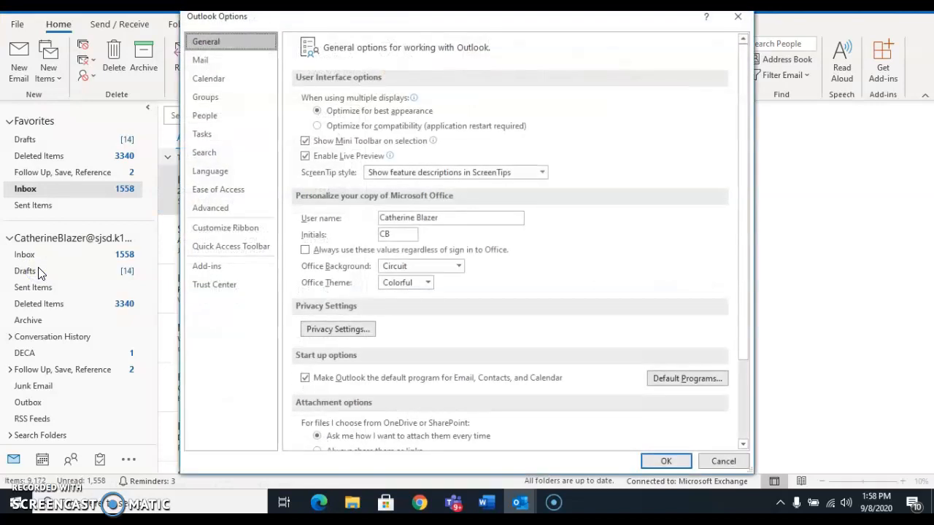
click(229, 61)
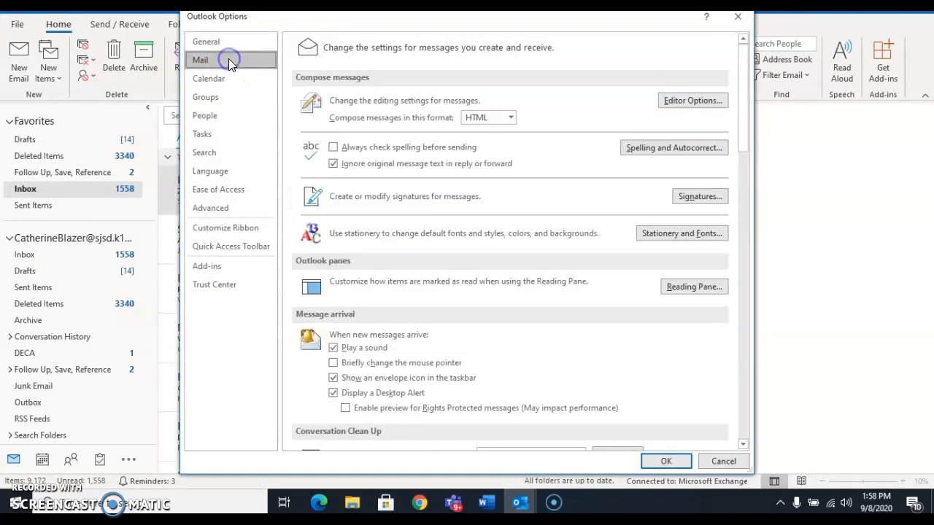
click(702, 195)
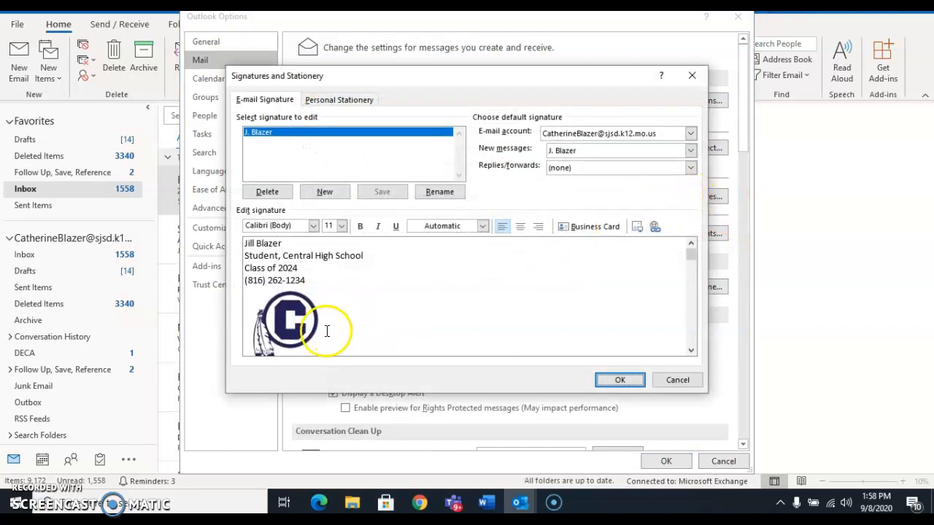
click(269, 193)
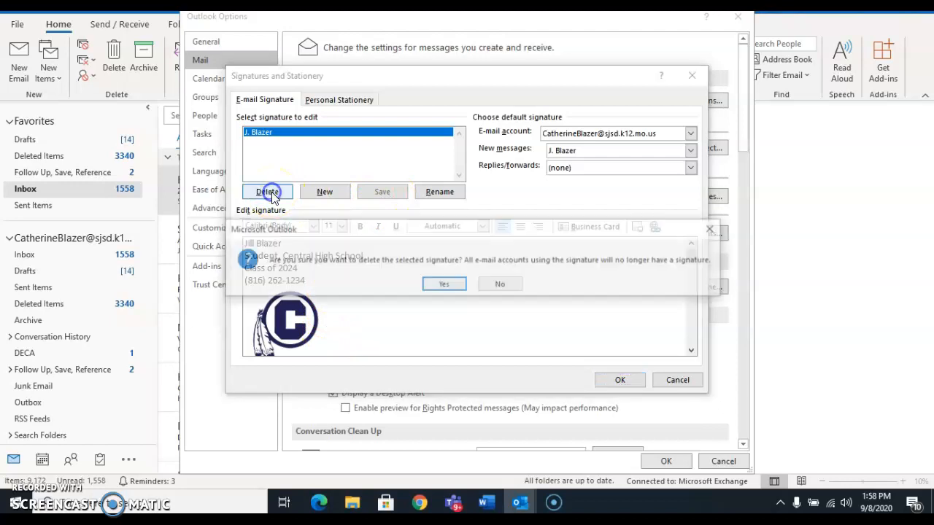
click(450, 285)
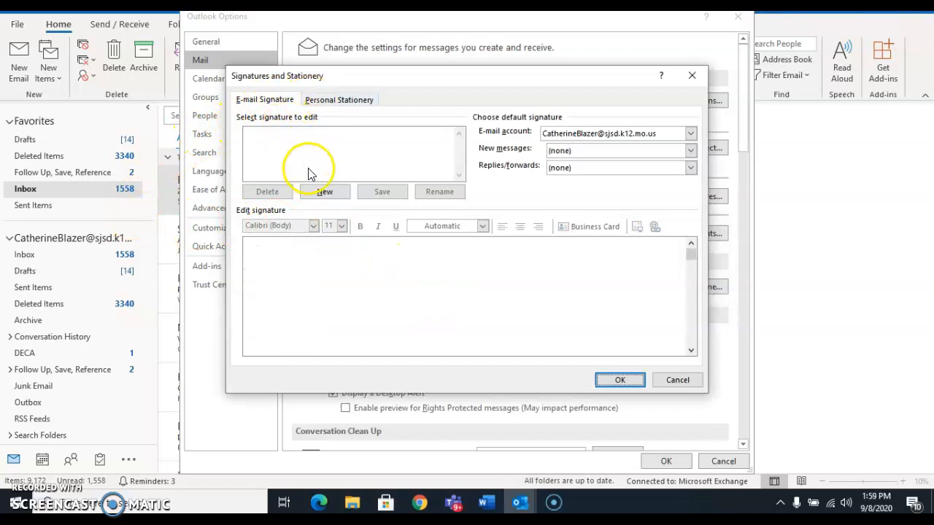
Create a new signature named with the student's full name and start its body text.
click(324, 193)
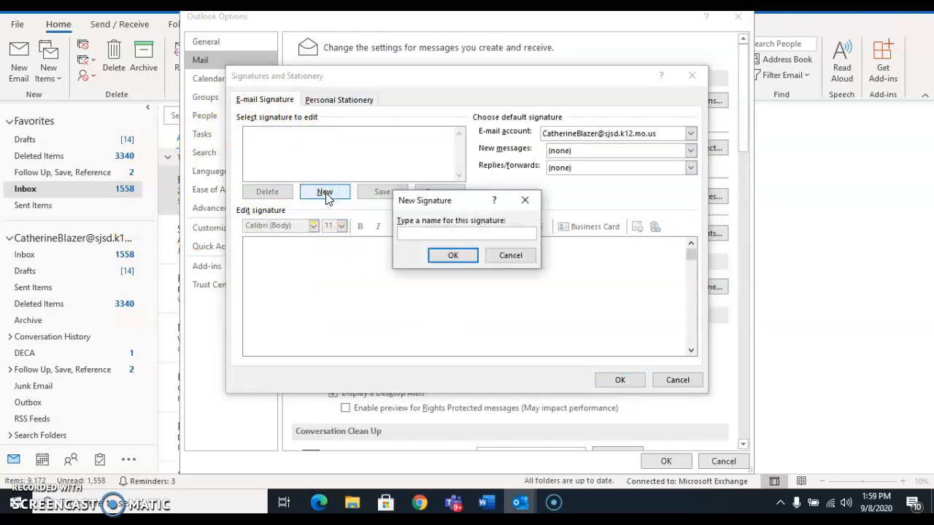
text(Jill Blazer)
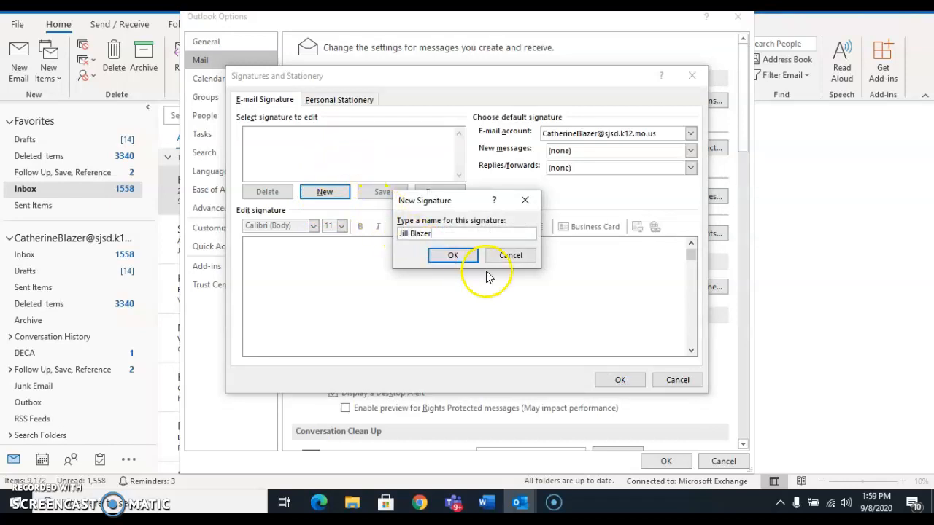
click(453, 257)
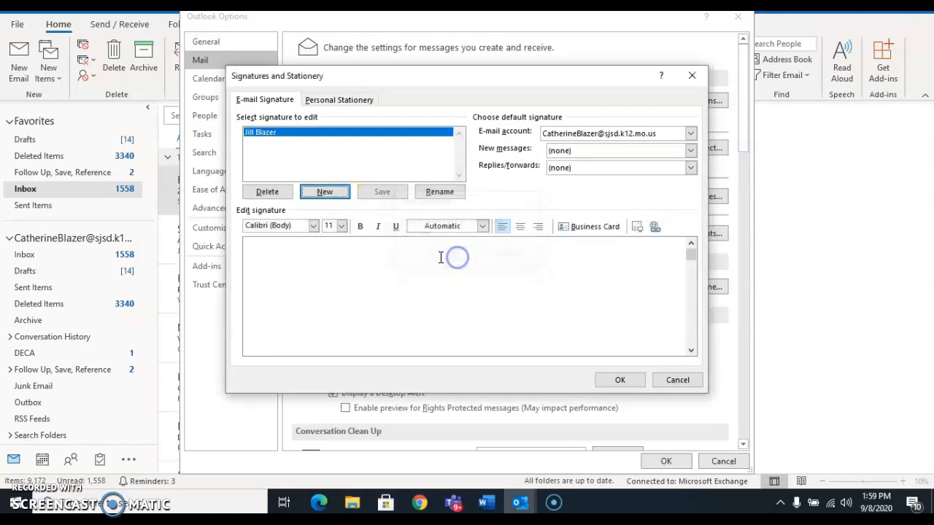
click(292, 261)
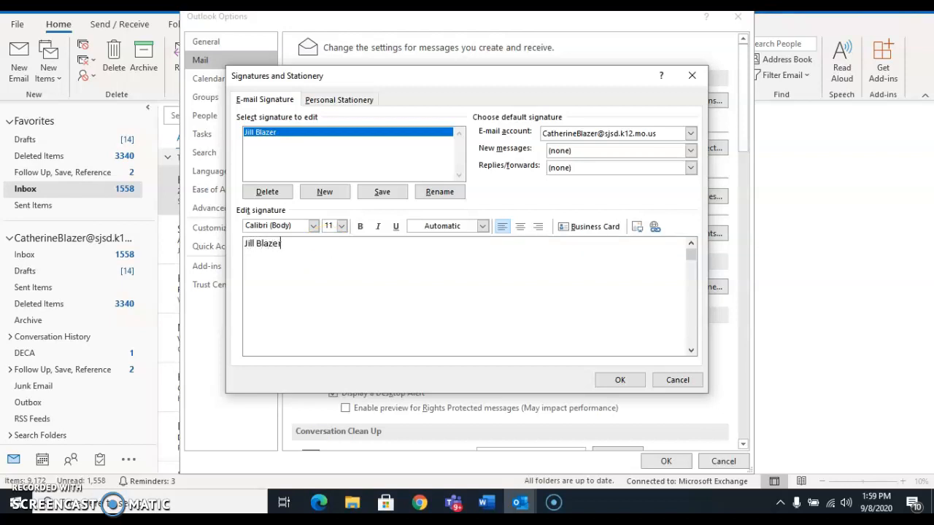
Add 'Student, Central High' and the phone number lines to the signature, ending with a new line.
text(Student, Central High School)
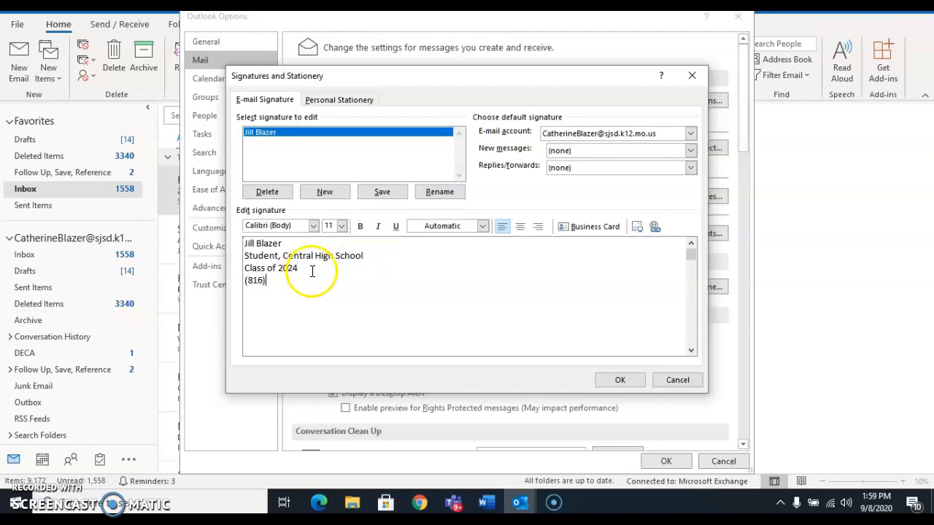
text(262)
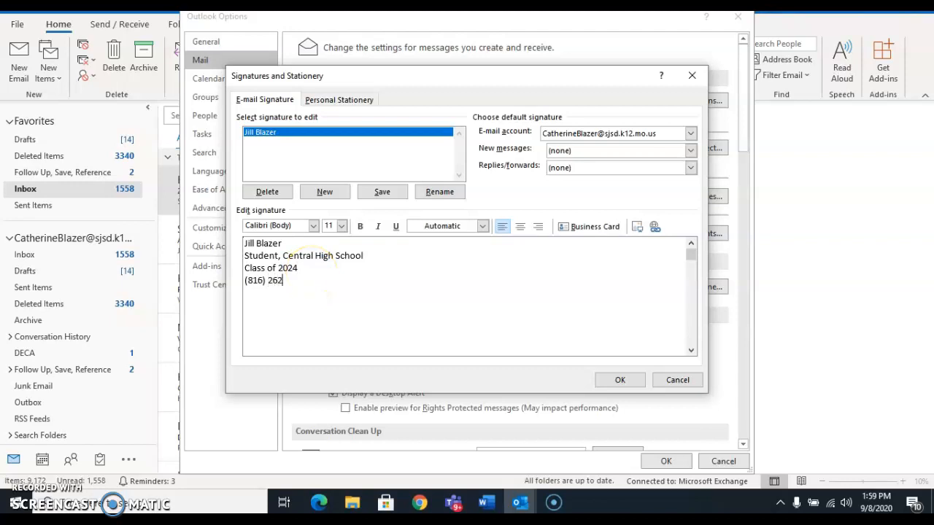
text(-1234)
click(309, 282)
key(Return)
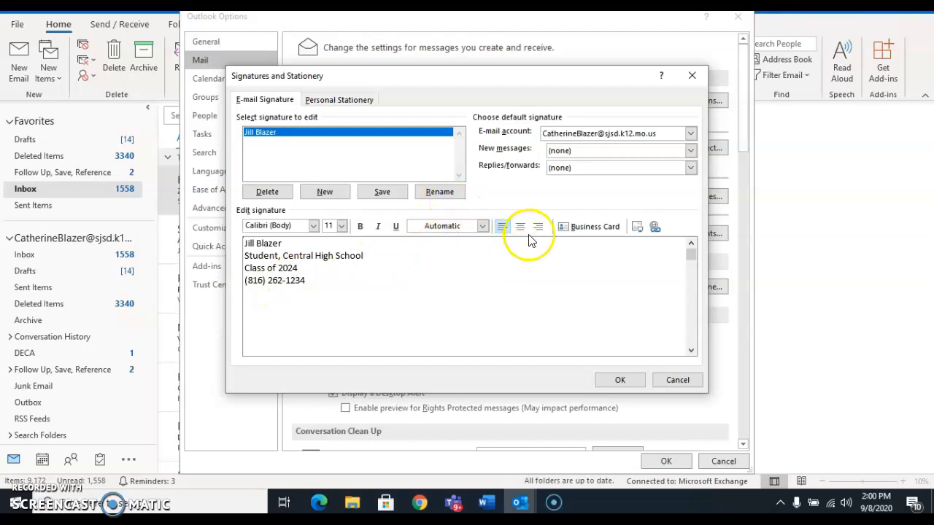
Insert the central logo 1 picture from the Desktop below the phone number and save the signature.
click(636, 227)
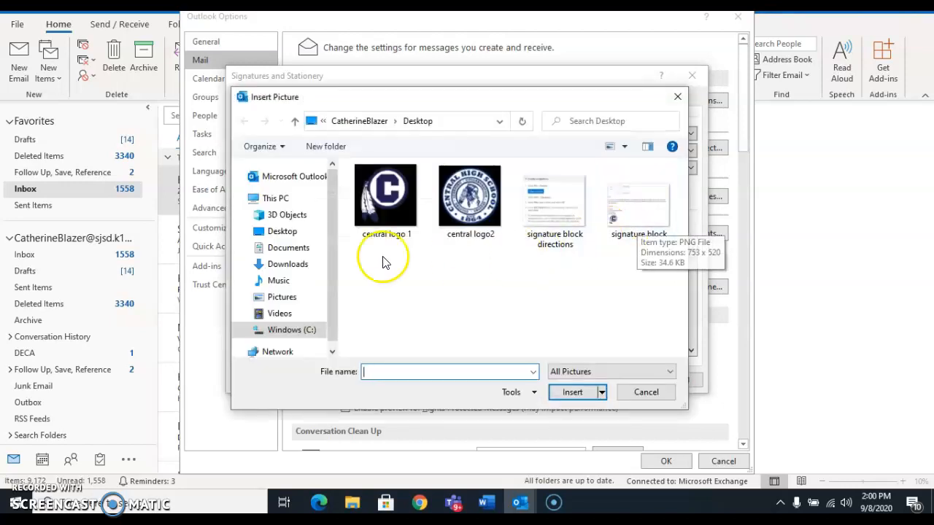
click(293, 233)
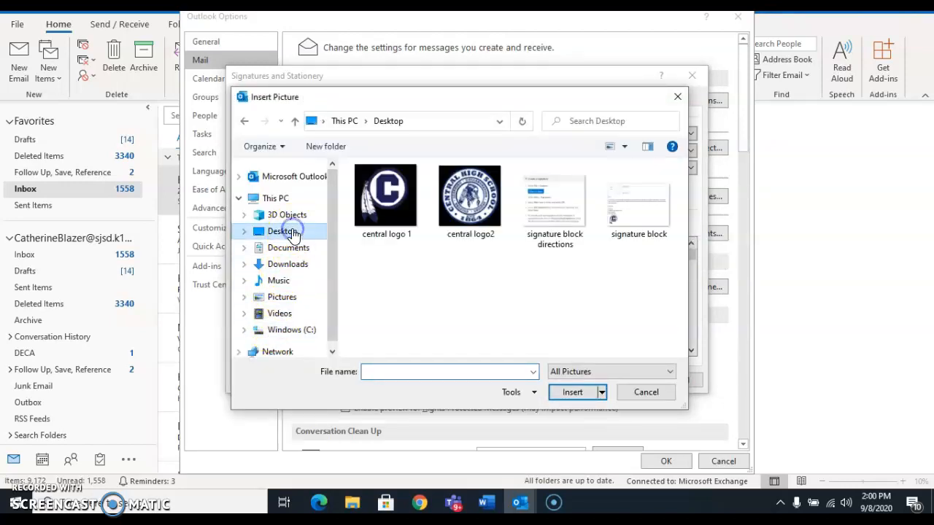
click(382, 191)
click(582, 394)
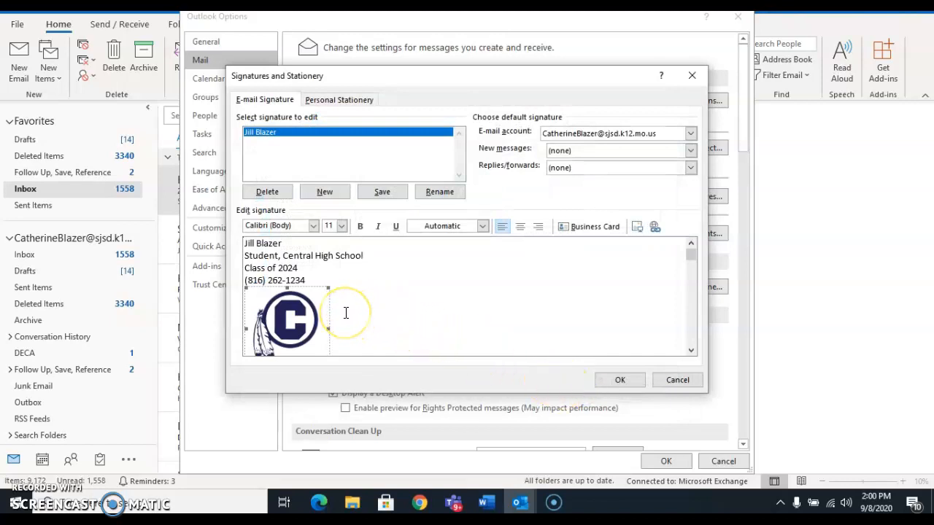
click(360, 314)
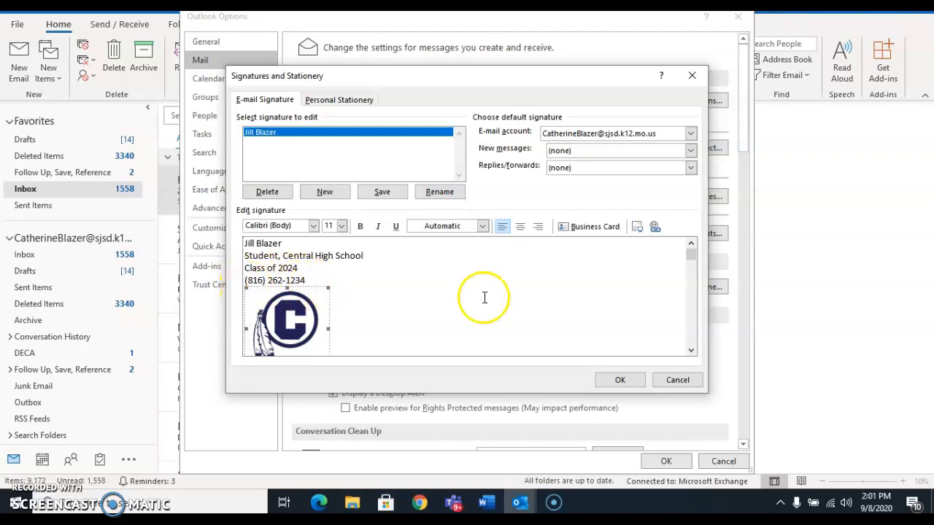
click(618, 380)
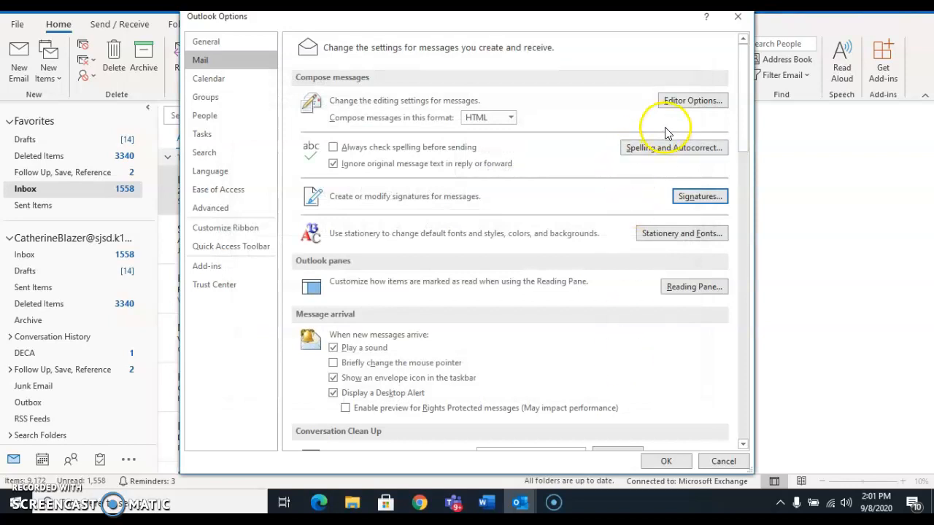
Close Outlook Options, then open a new email, discard it, and open another with the signature included.
click(668, 461)
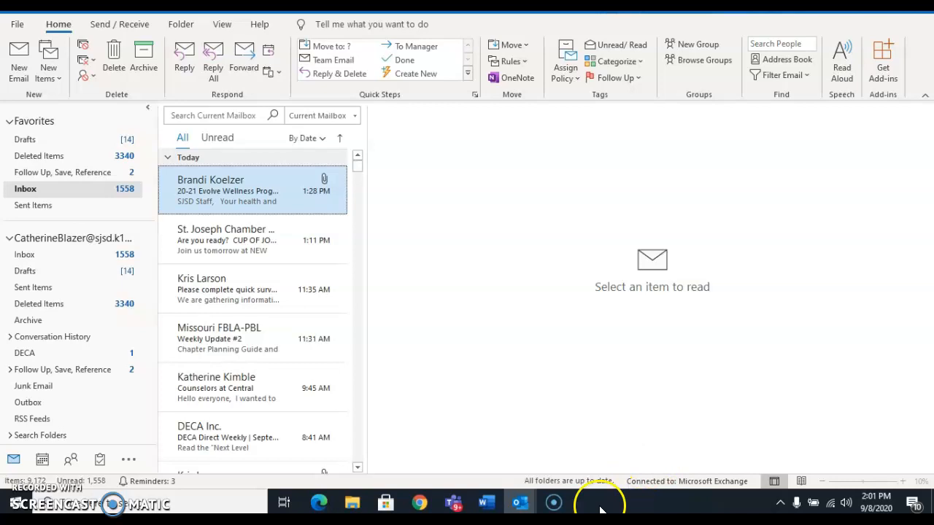
mouse_move(554, 503)
click(19, 52)
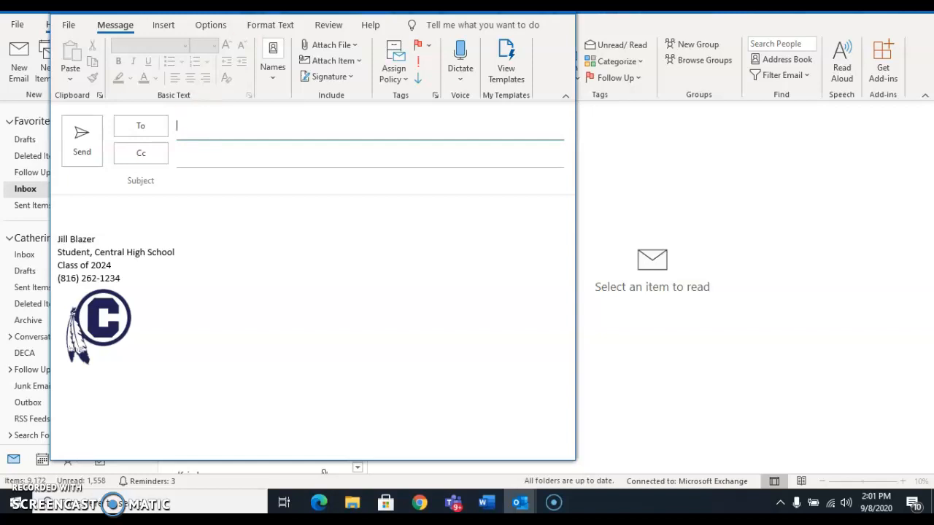
click(560, 7)
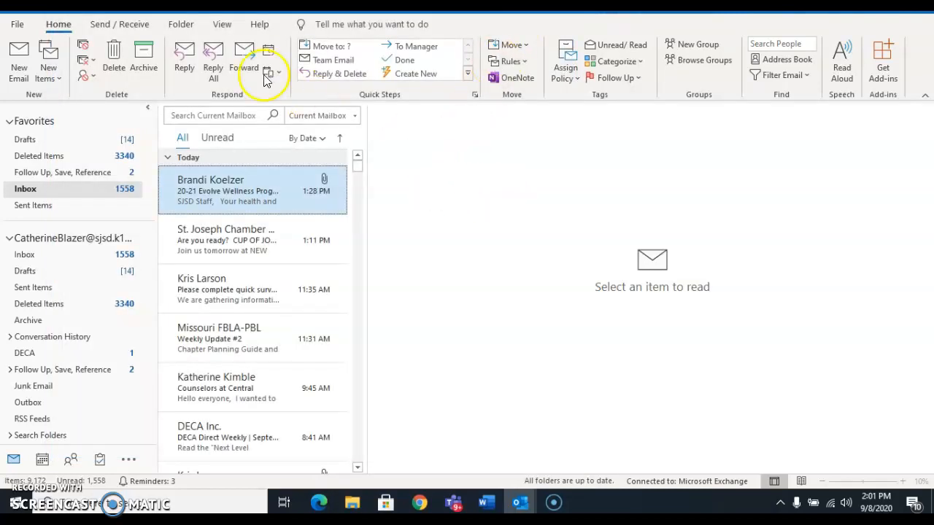
click(20, 64)
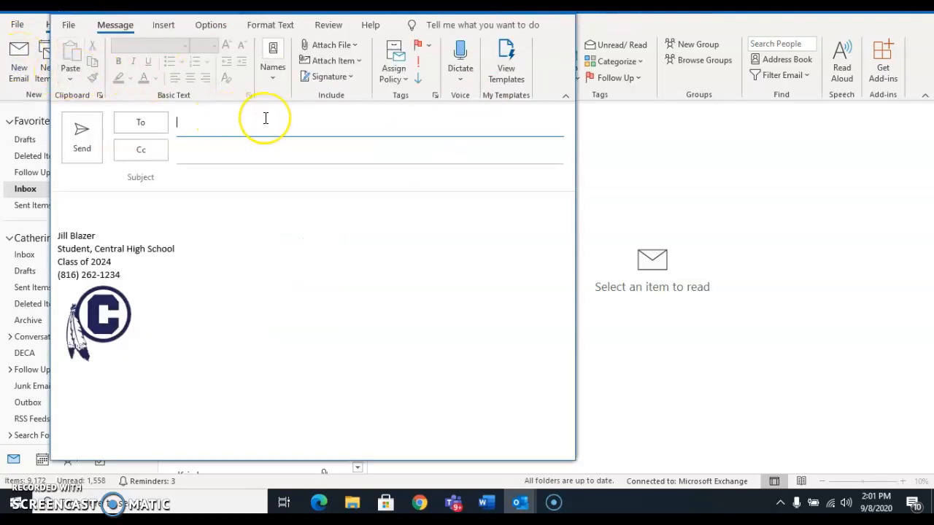
Pick the teacher from the suggested contacts as recipient and enter the subject 'Signature Block'.
text(catherine)
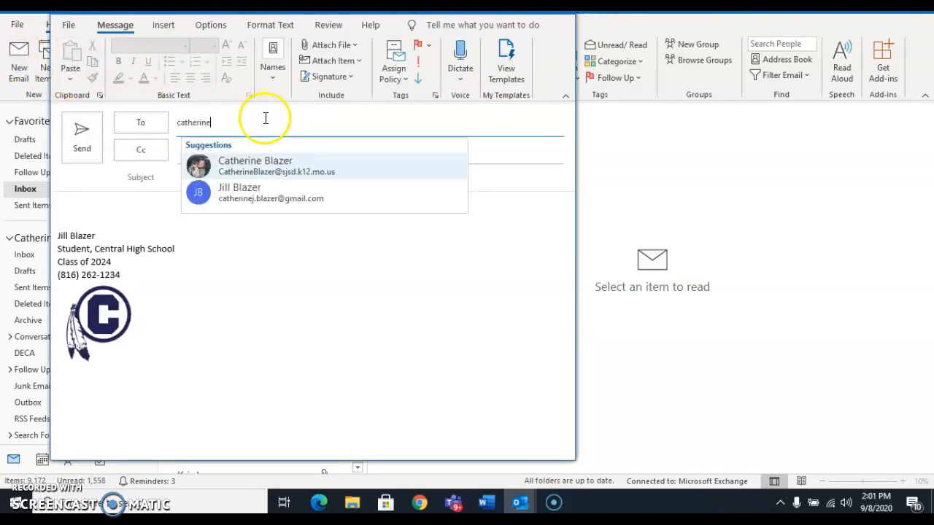
click(269, 170)
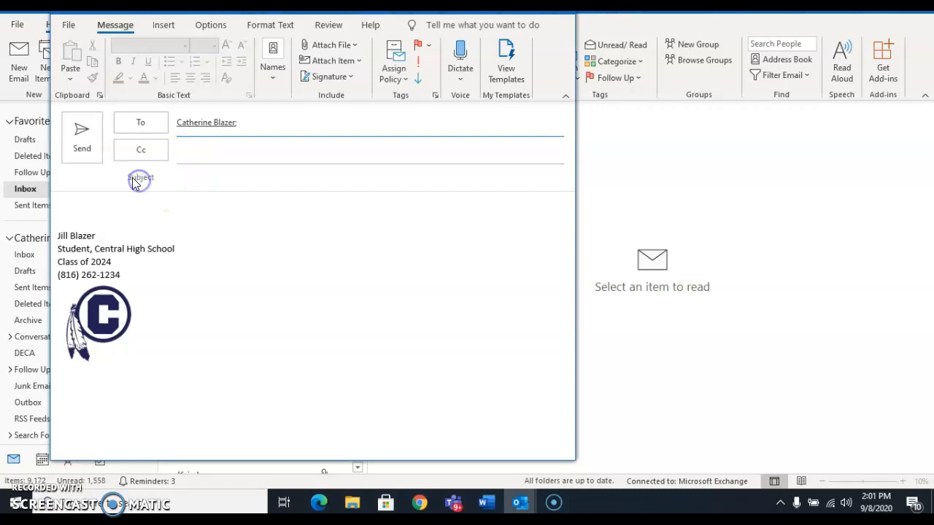
click(175, 179)
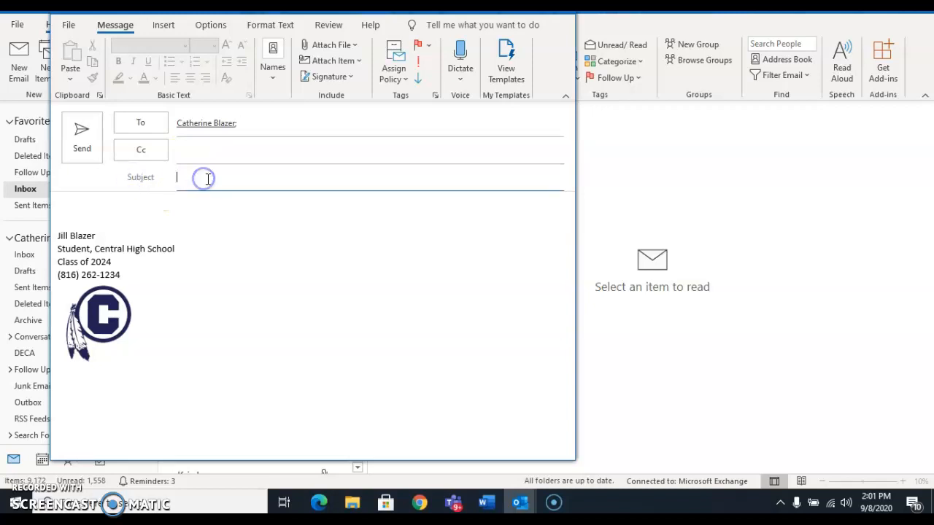
text(Signature Block)
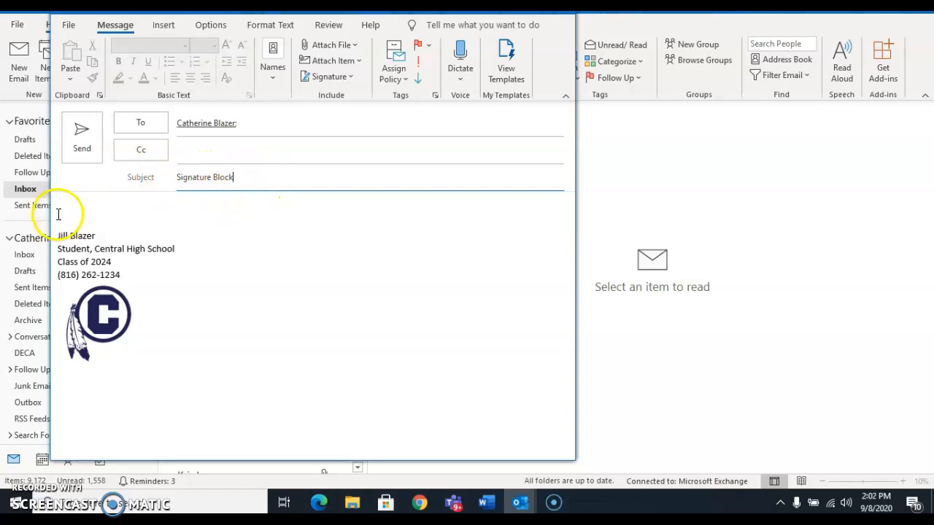
Type a 'Dear Mrs. …,' greeting to the teacher at the top of the body, then leave a blank line.
click(136, 217)
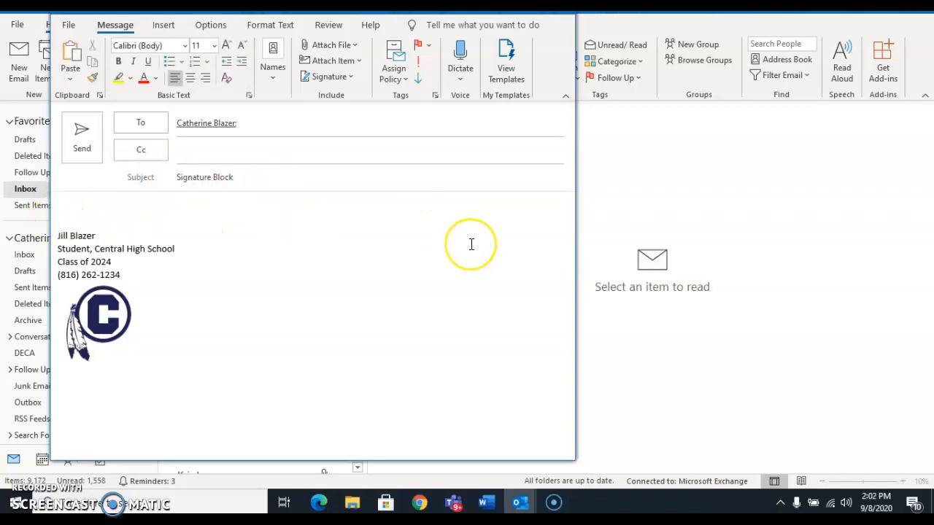
text(Dear Mrs. Blazer)
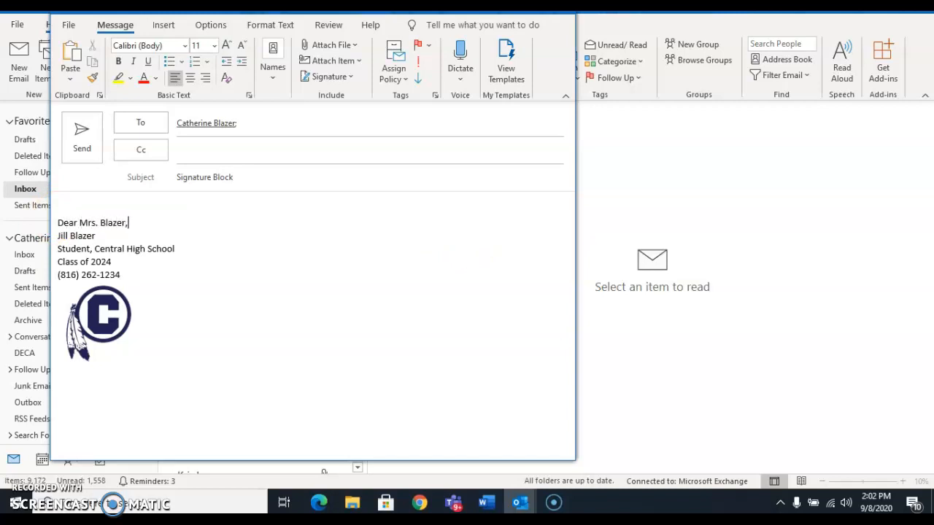
text(,)
key(Return)
key(Return)
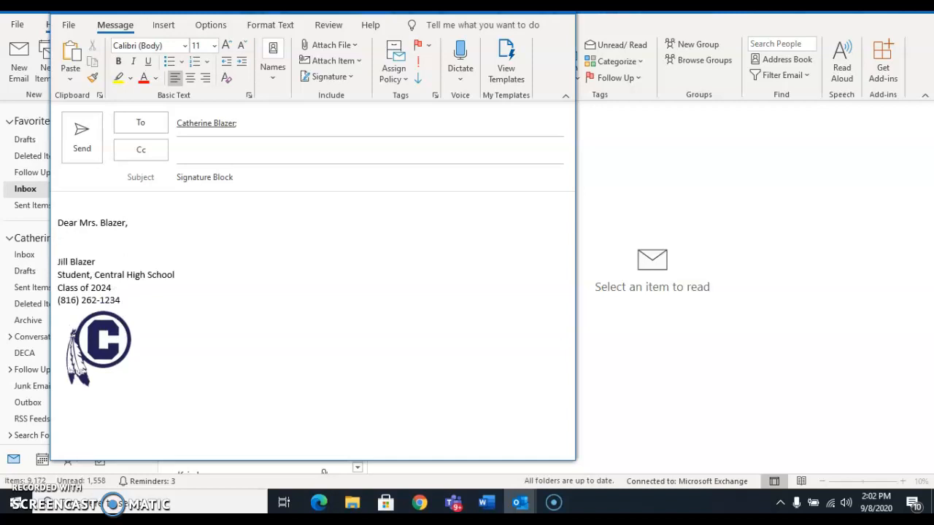
key(Return)
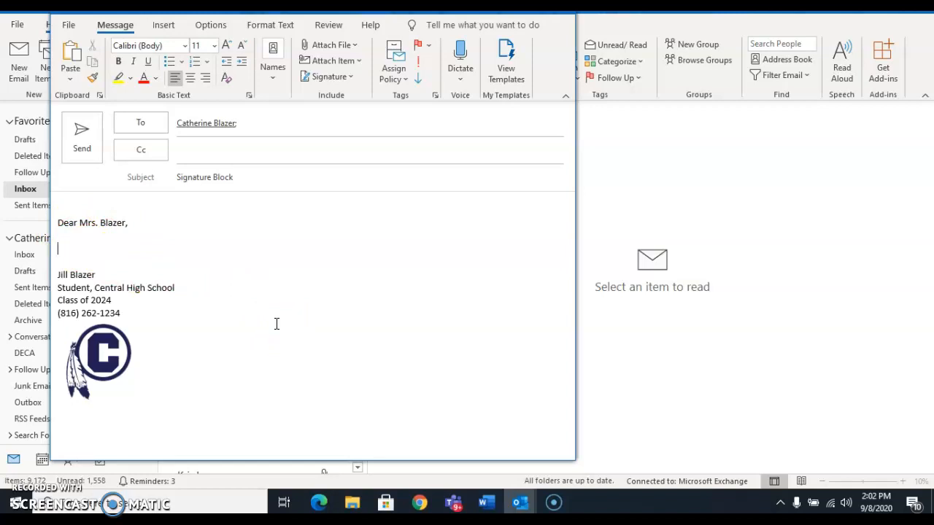
Write the paragraph about watching Netflix, working at Hy-Vee and saving up, ending 'Have a good day.'.
text(This summer, I watche)
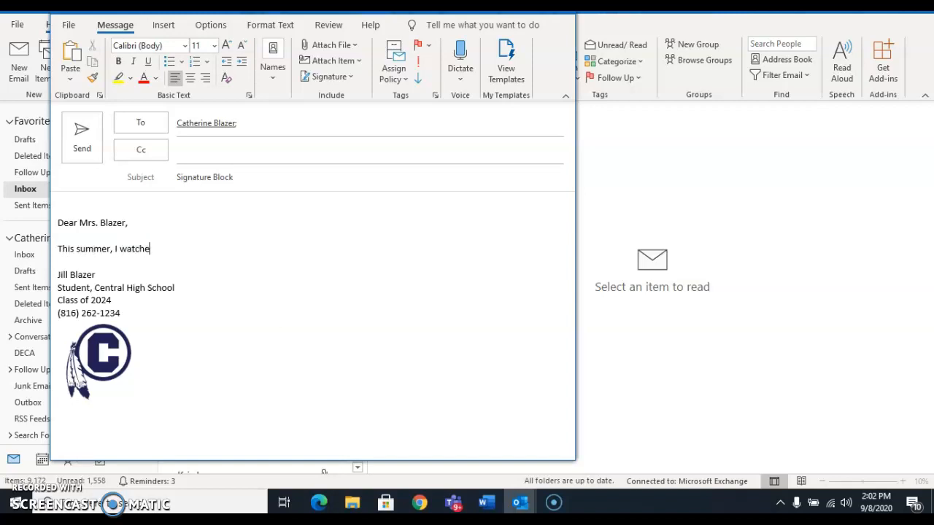
text(d Netflix and sletp)
key(Left)
key(BackSpace)
text(often.)
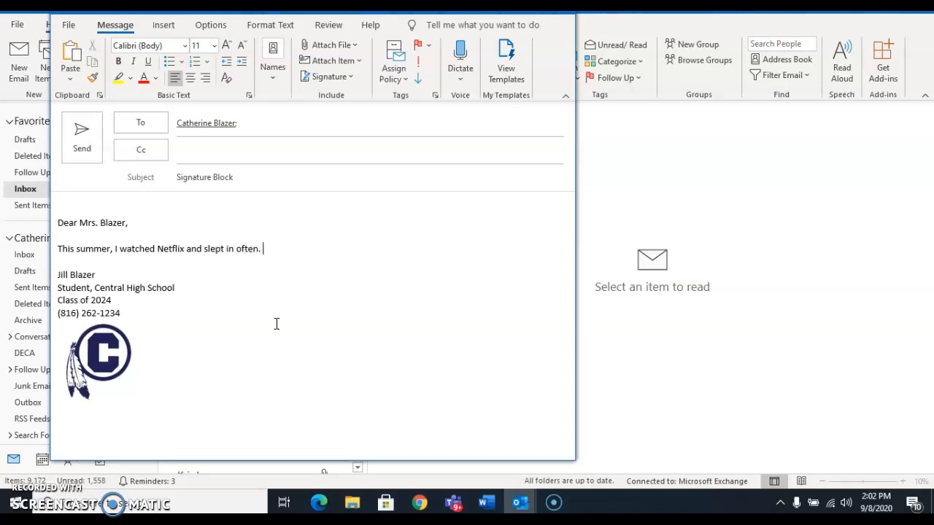
text( I worked at Hy-vee)
key(BackSpace)
key(BackSpace)
key(BackSpace)
text(Vee.alss well)
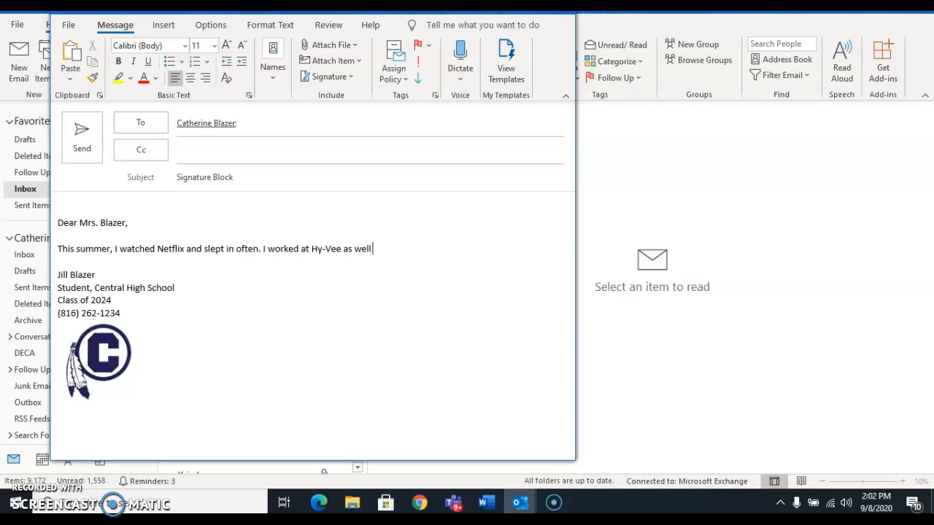
text(. I saam saving up for a car.)
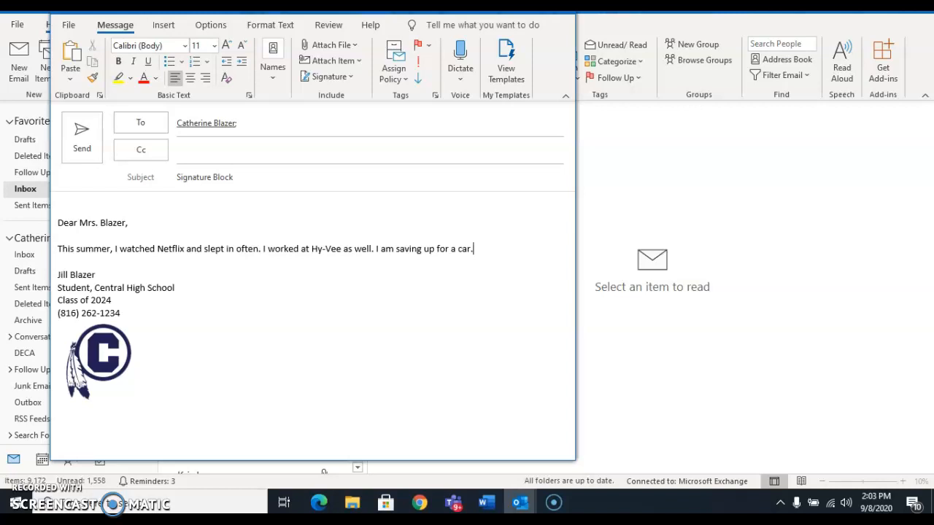
text(Have a good day.)
key(Return)
key(Return)
Add the 'Sincerely,' closing line above the signature block.
text(Sincerely,)
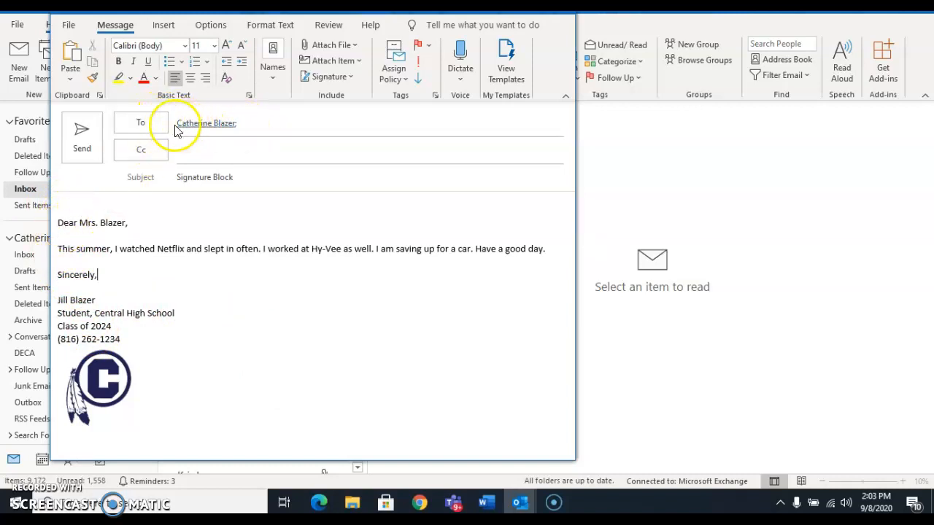
click(180, 179)
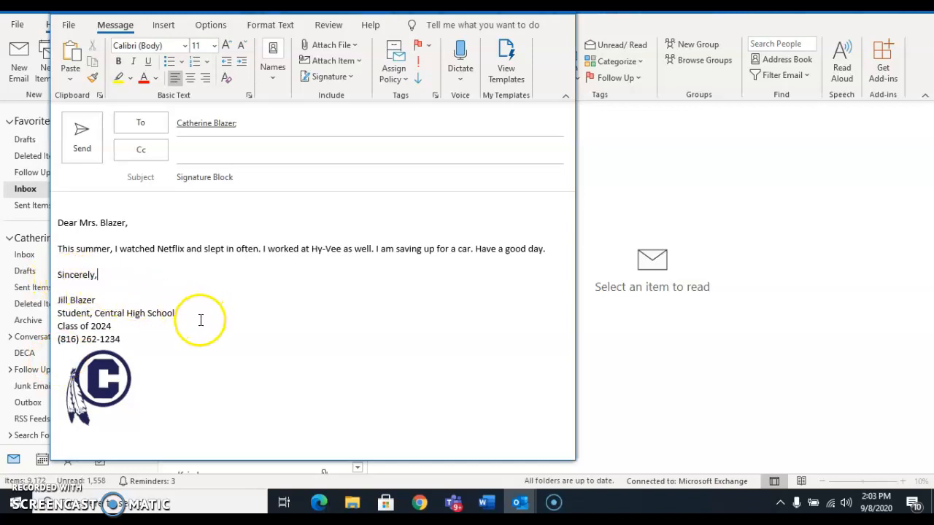
Keep 'Have a good day.' on the paragraph line, send the email, and return to Chrome.
click(475, 249)
key(Return)
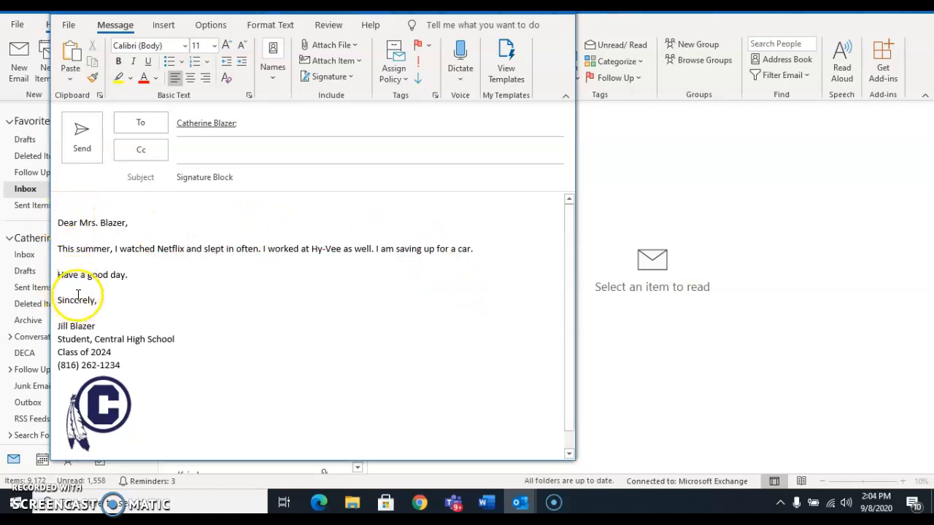
key(BackSpace)
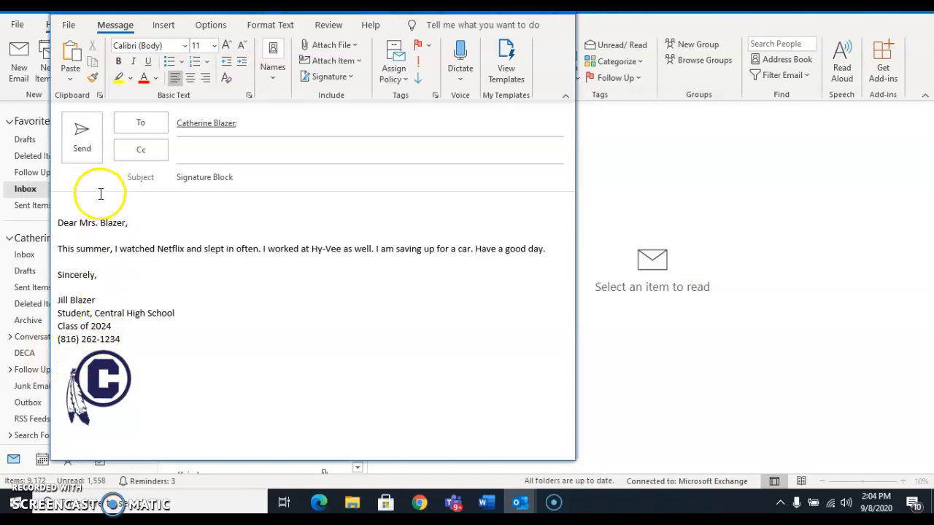
click(89, 136)
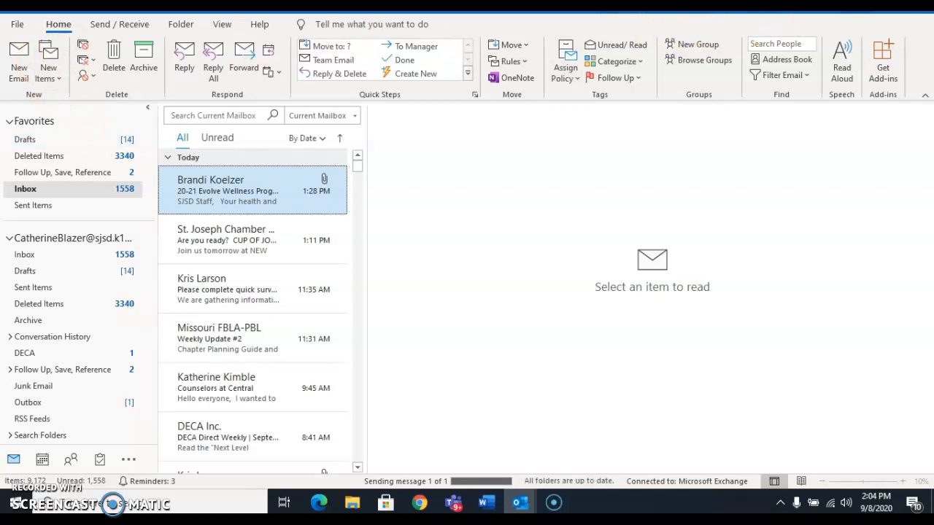
key(alt+Tab)
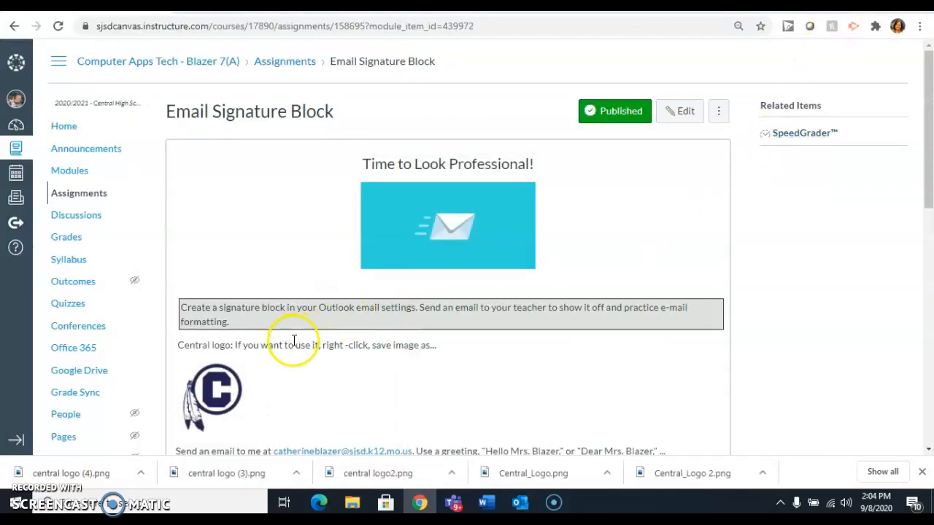
Scroll through the Canvas assignment's example email, then switch to the Central High School tab.
scroll(293, 341, down, 10)
scroll(293, 345, down, 1)
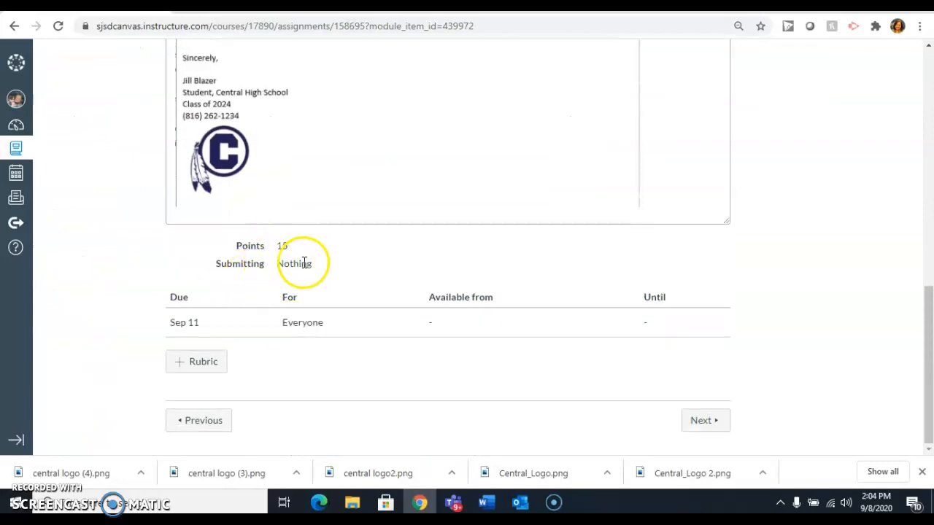
scroll(316, 212, up, 2)
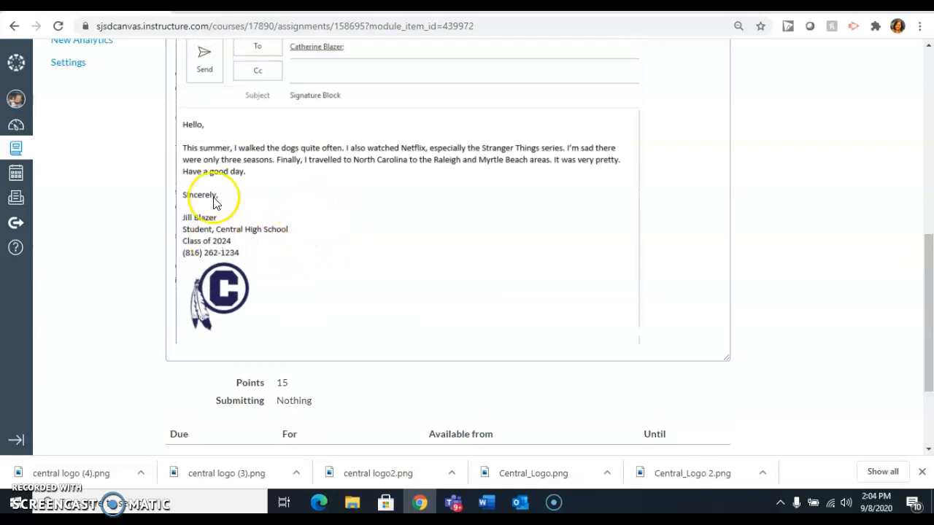
scroll(276, 288, up, 3)
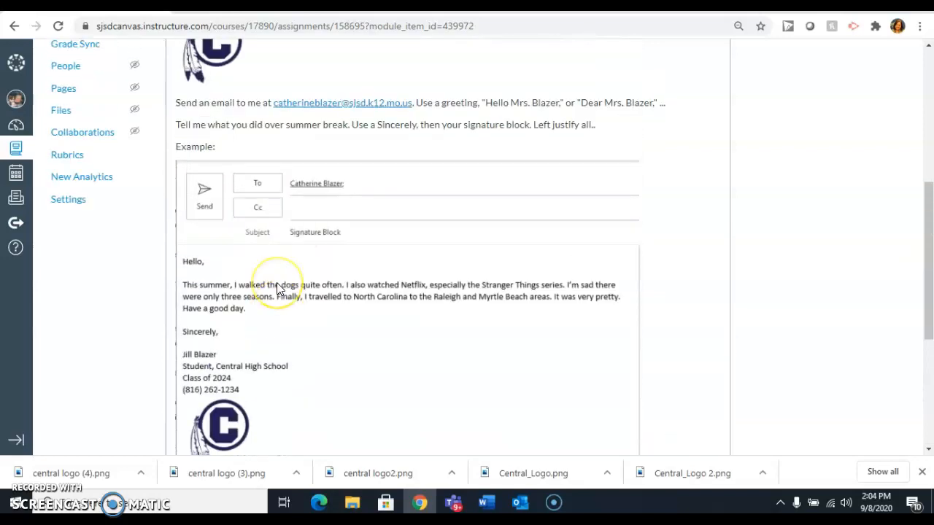
scroll(274, 288, up, 4)
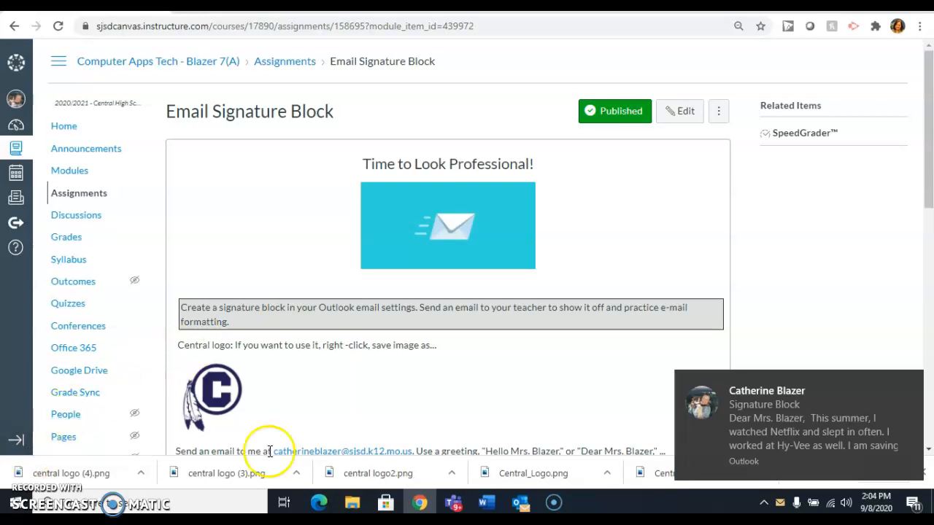
click(453, 16)
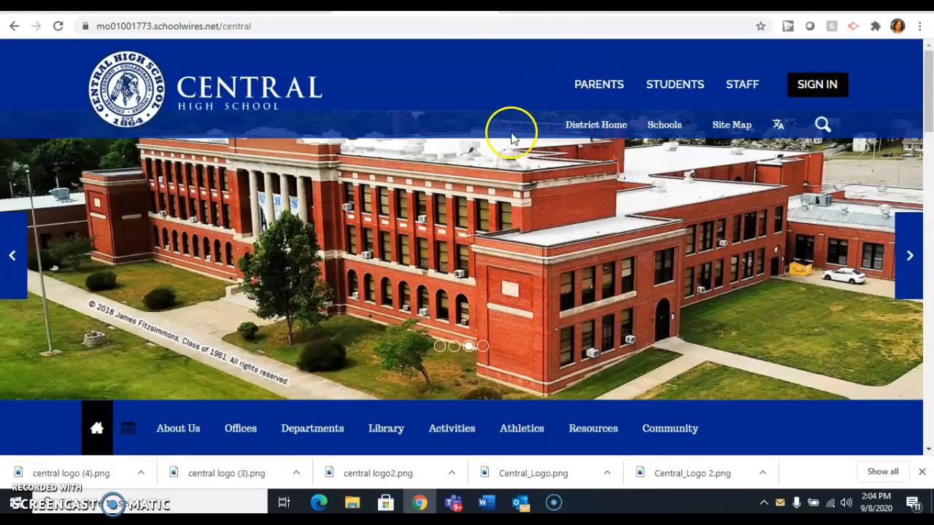